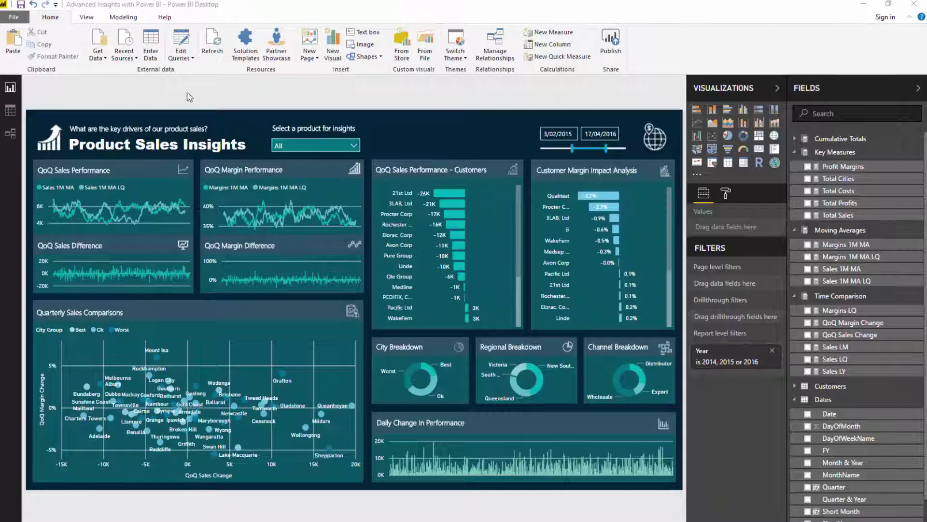
- Show the Sales table's rows in Data view and select its Line Total column
left_click(11, 115)
left_click(11, 115)
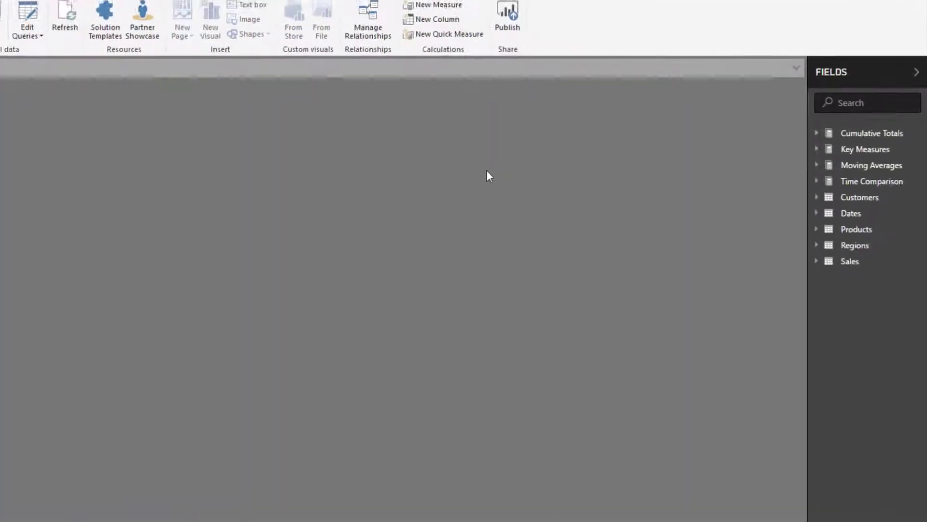
left_click(854, 263)
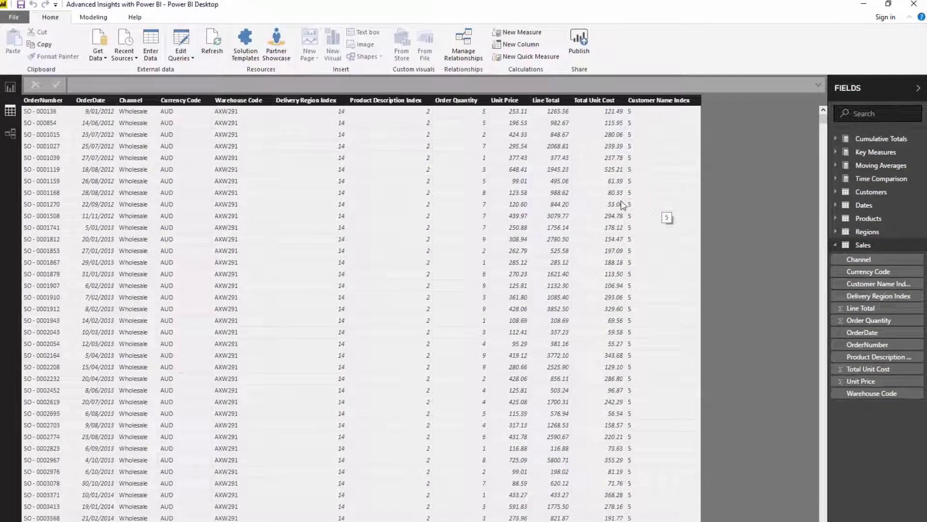
left_click(546, 101)
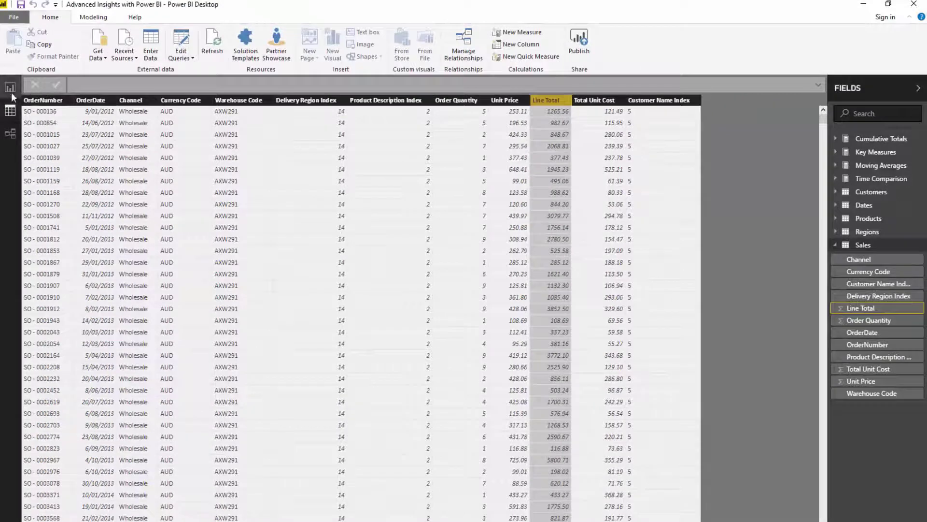
- On the Measure branching techniques report page, delete the top and bottom line charts
left_click(10, 87)
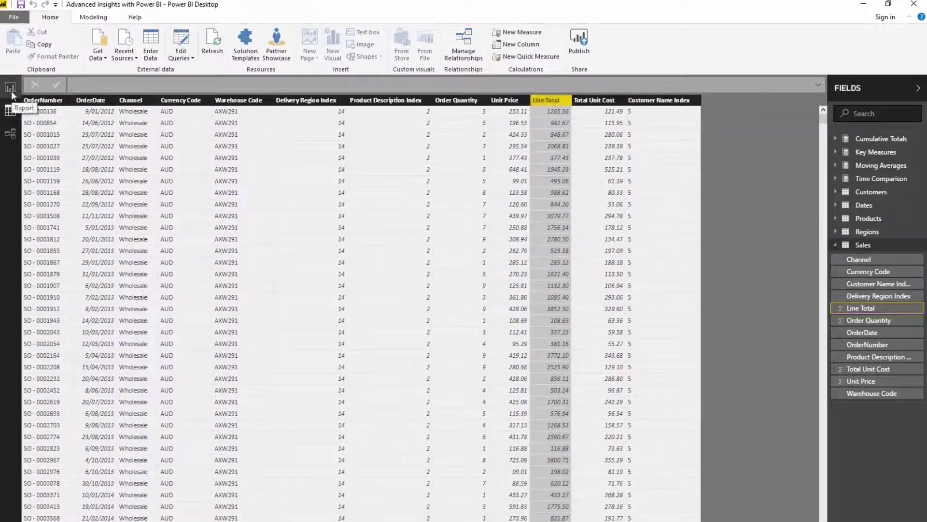
left_click(135, 517)
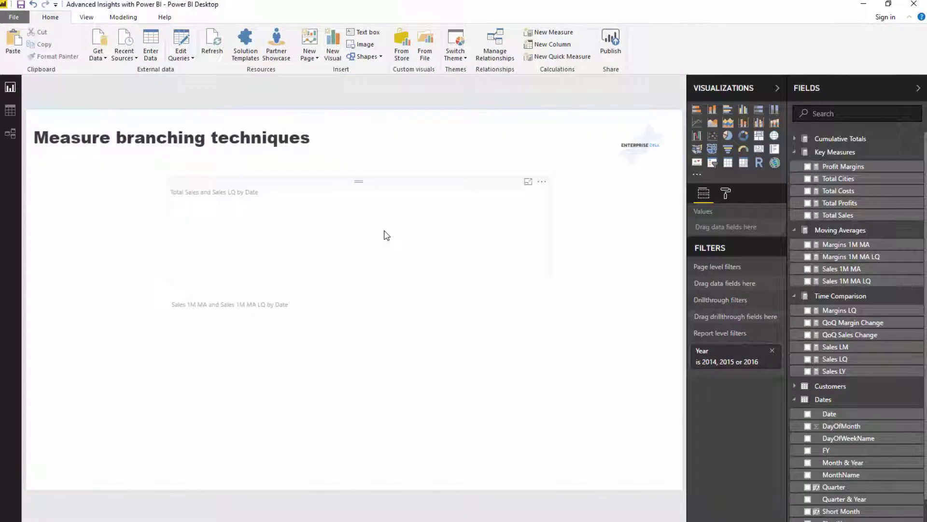
left_click(389, 219)
key("Delete")
left_click(408, 312)
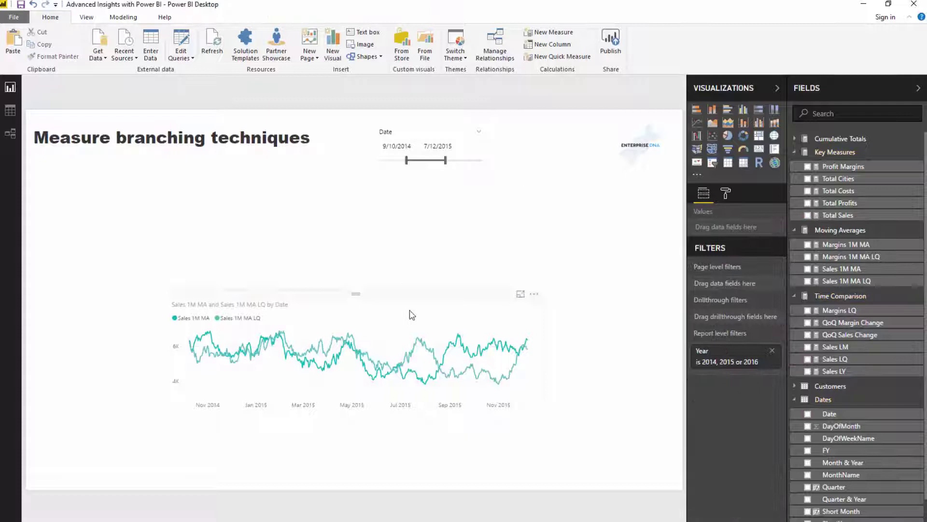
key("Delete")
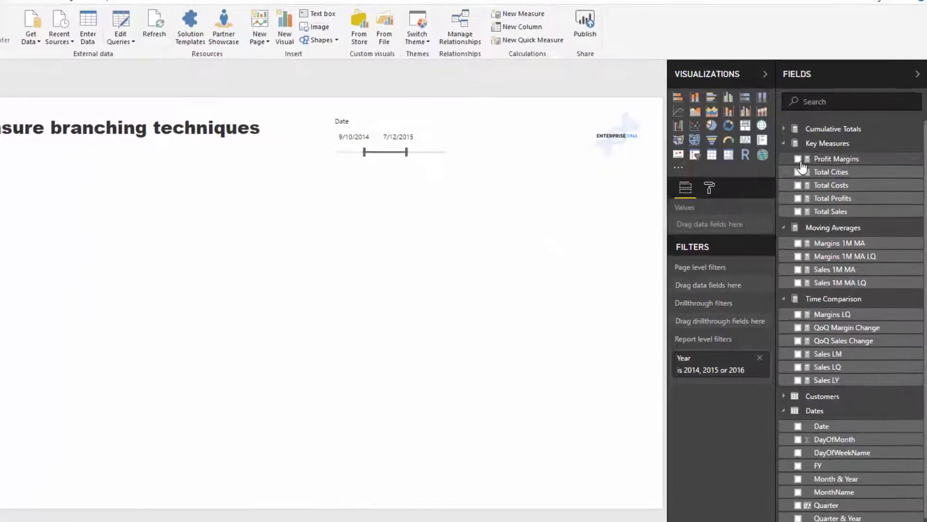
left_click(803, 197)
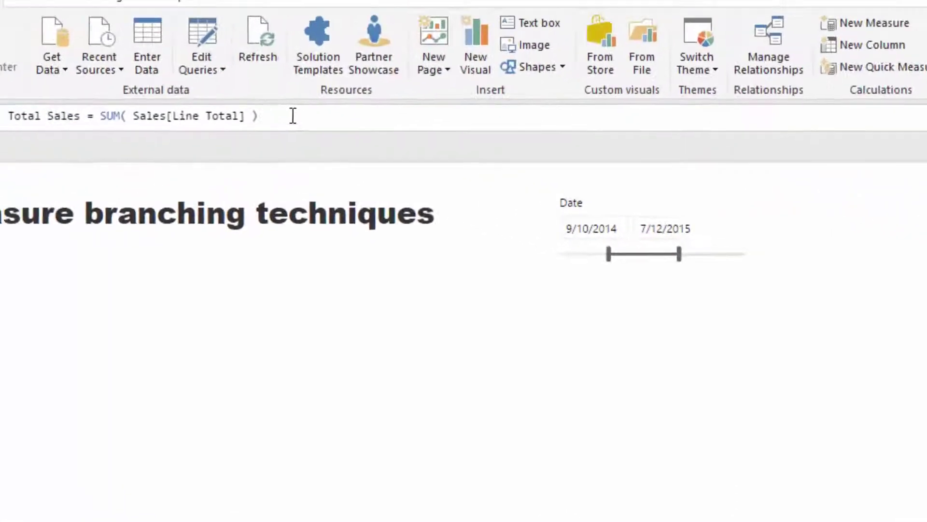
key("ctrl+a")
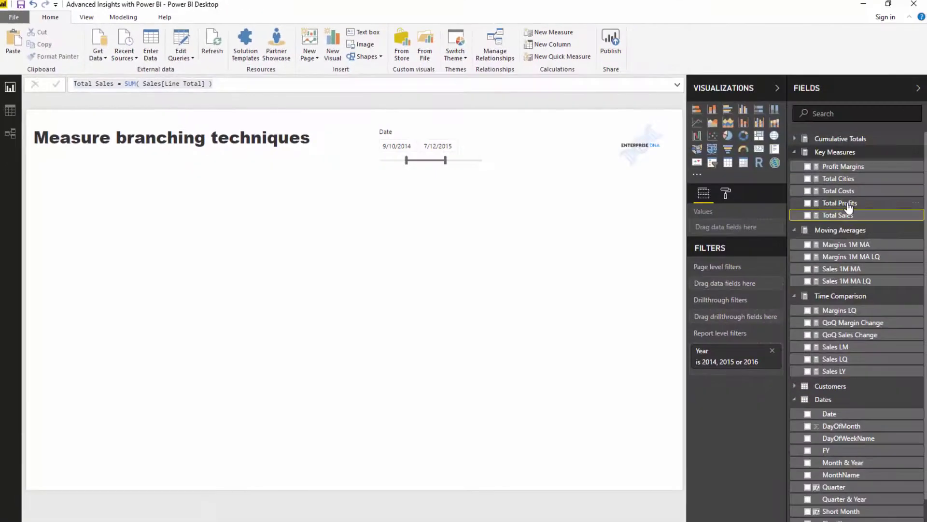
left_click(840, 202)
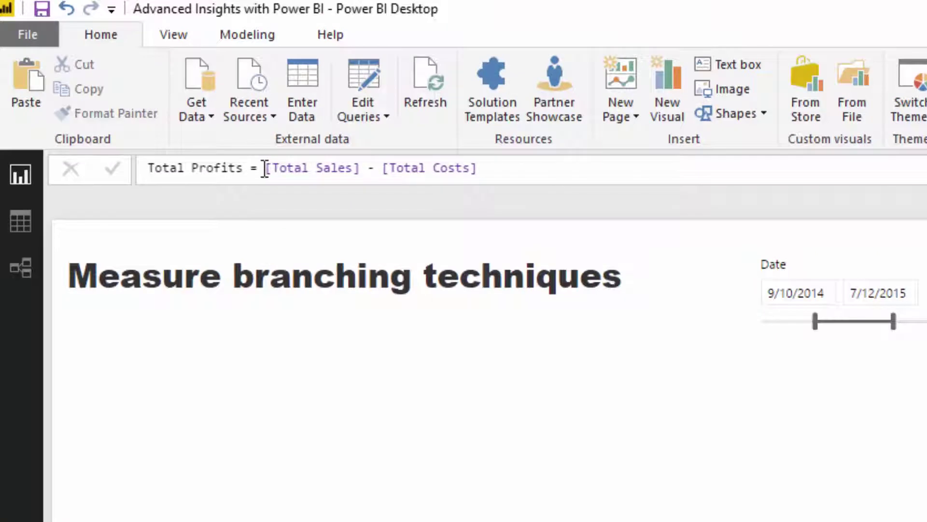
left_click_drag(265, 170, 356, 169)
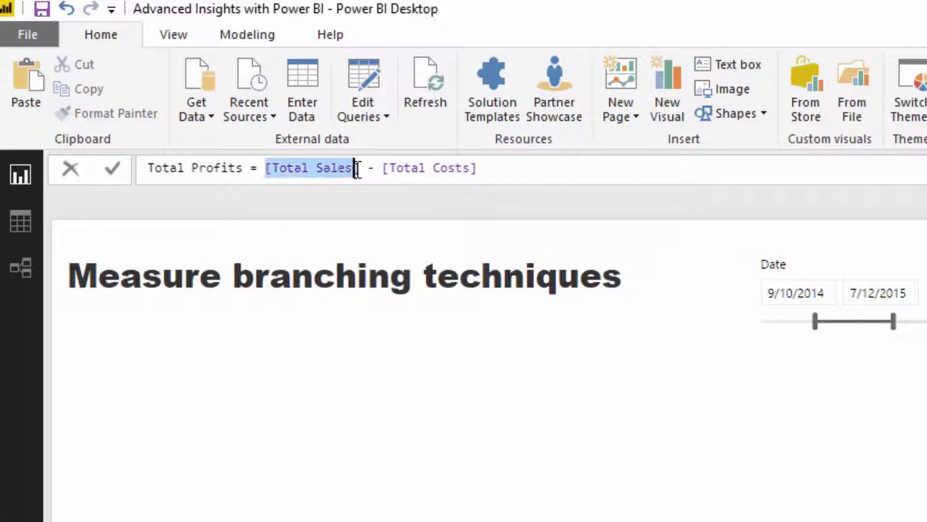
left_click(518, 167)
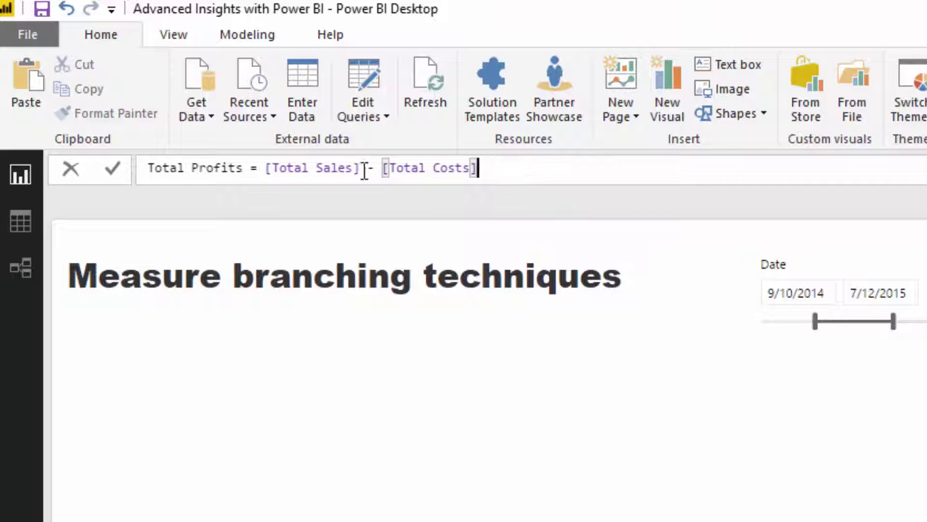
left_click_drag(363, 168, 257, 168)
left_click_drag(480, 169, 382, 169)
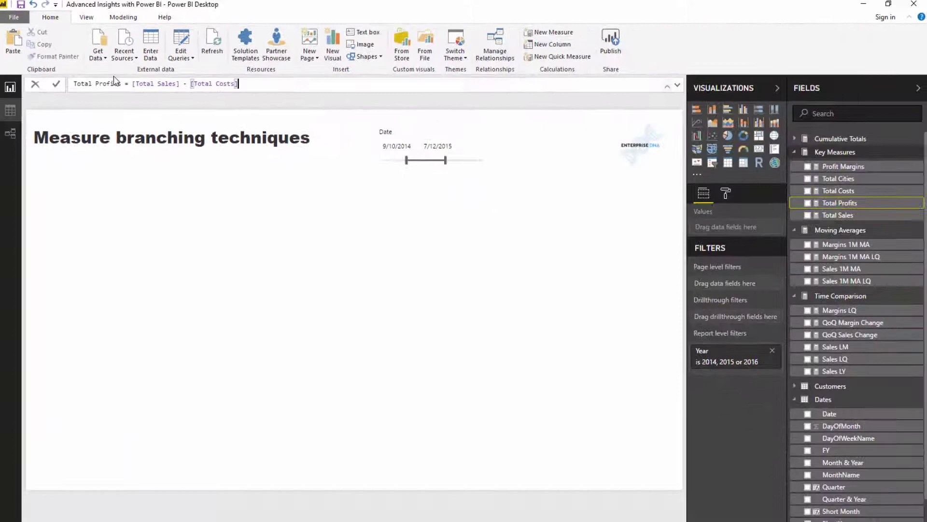
left_click_drag(120, 84, 73, 85)
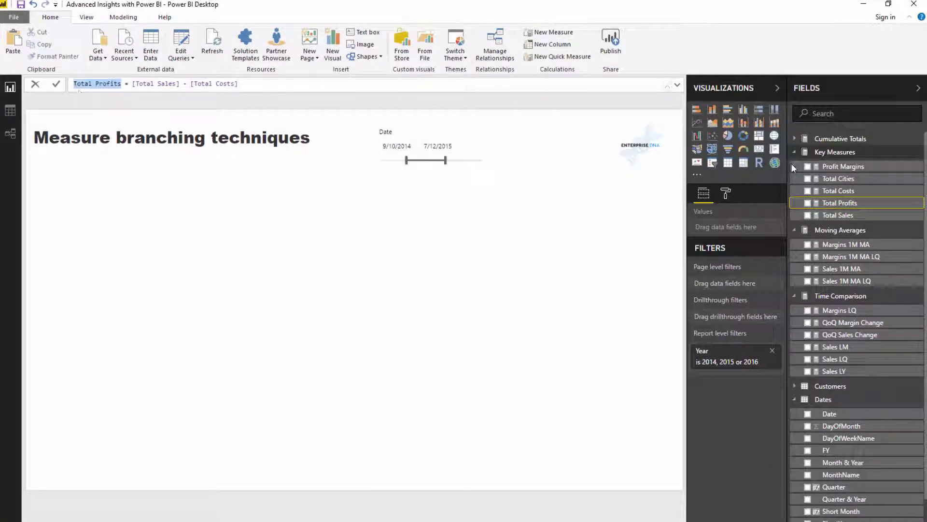
left_click(845, 167)
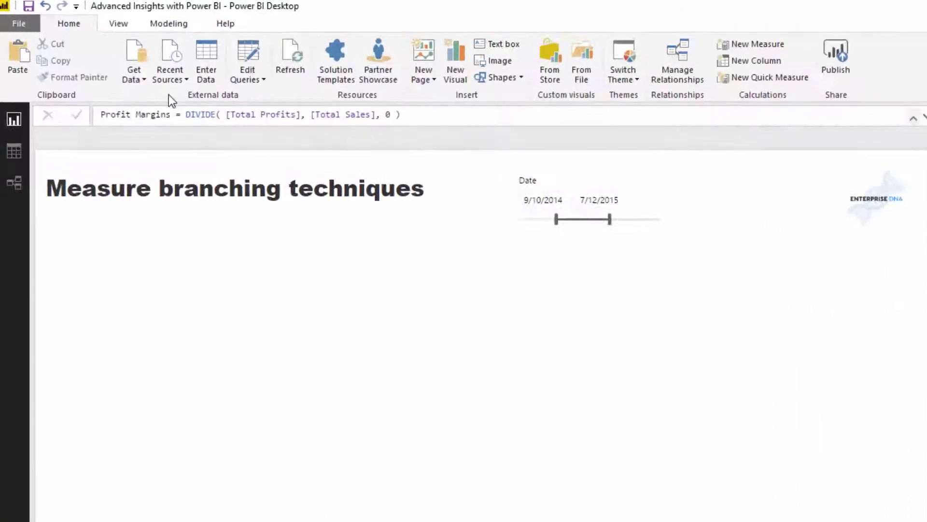
left_click_drag(234, 157, 138, 156)
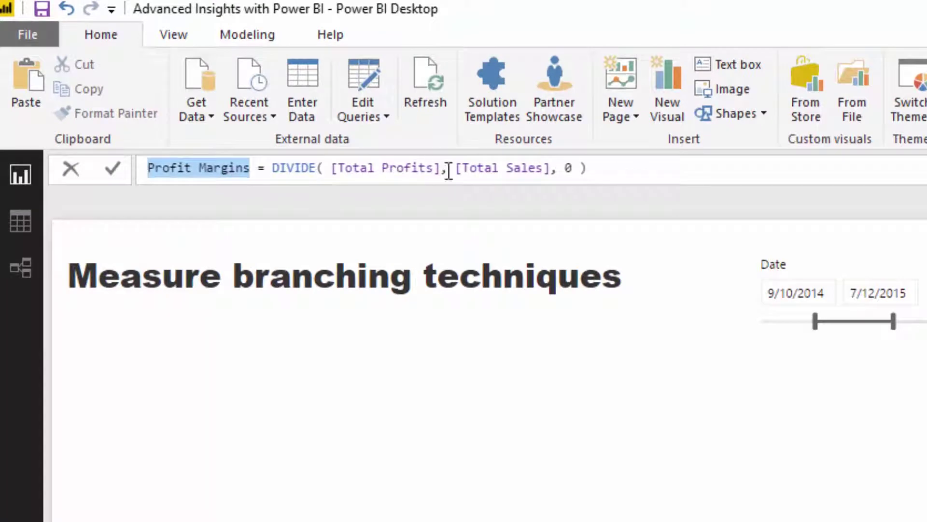
left_click_drag(415, 157, 338, 168)
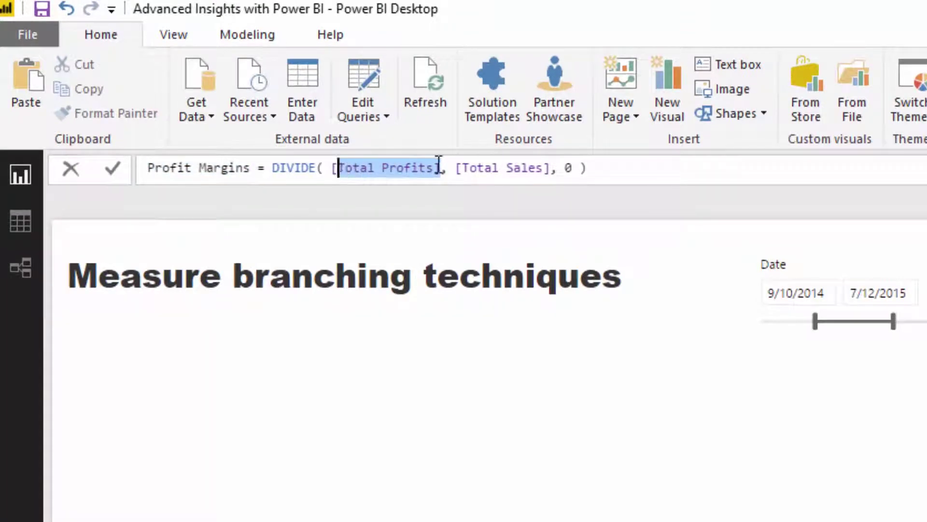
left_click(456, 168)
left_click_drag(455, 168, 590, 168)
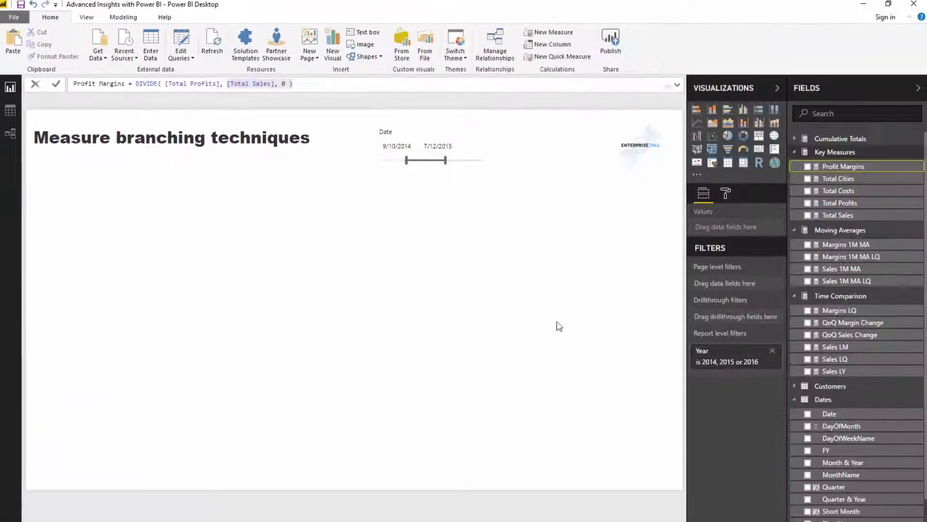
- Add a Customer Names table to the page, moved up-left and enlarged to show all rows
left_click(831, 386)
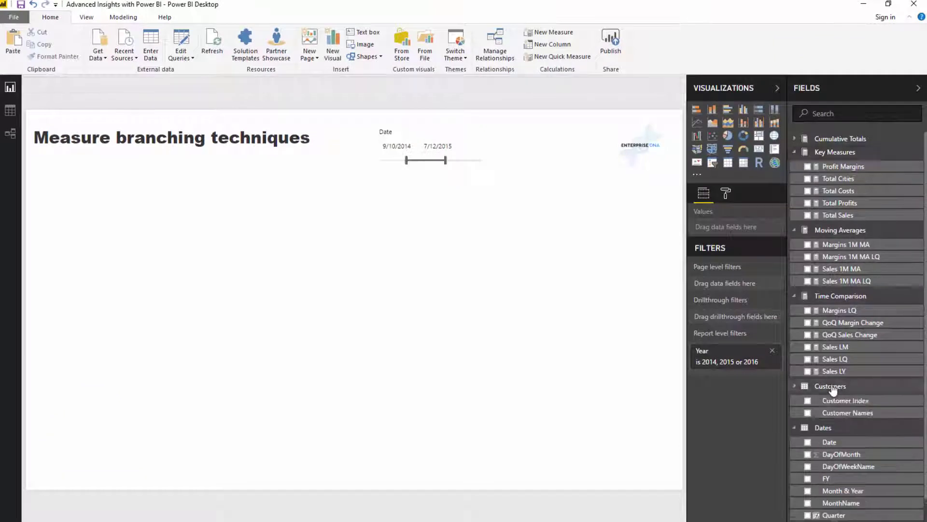
scroll(845, 377, "down", 3)
left_click_drag(848, 353, 223, 289)
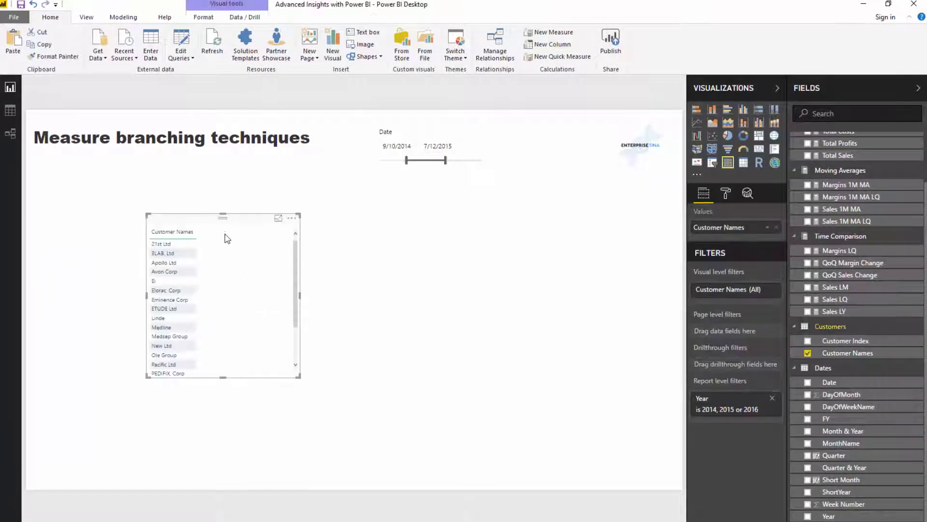
left_click_drag(222, 217, 206, 179)
left_click_drag(284, 339, 347, 412)
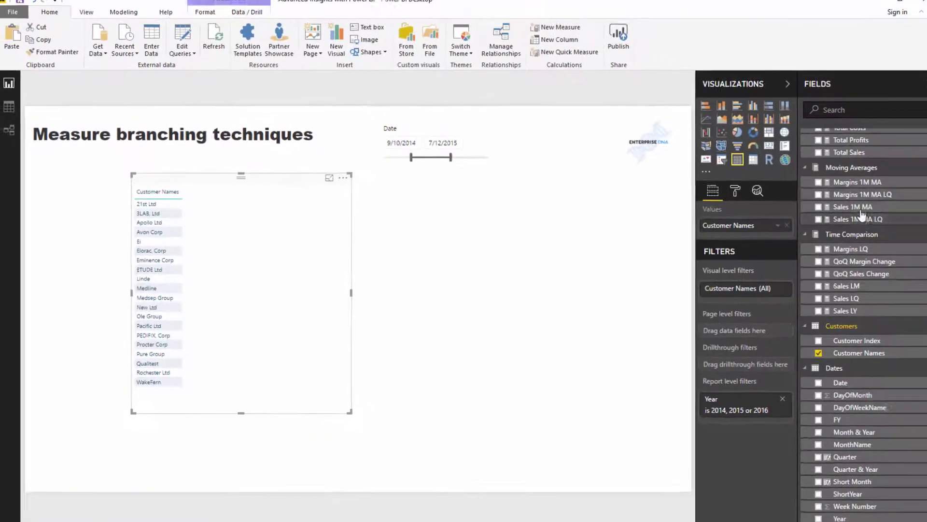
- Add Profit Margins as a table column and select the measure for formatting
scroll(850, 189, "up", 3)
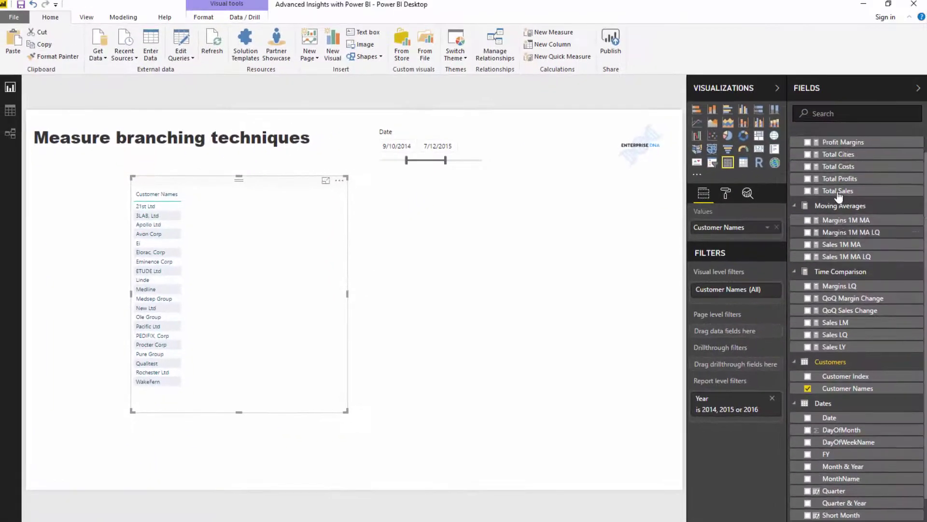
left_click_drag(843, 166, 257, 290)
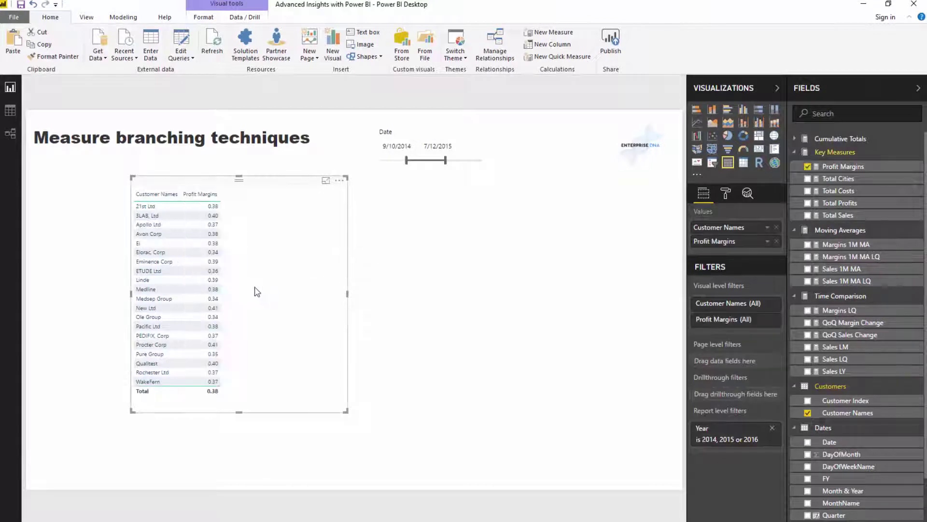
left_click(864, 179)
left_click(845, 166)
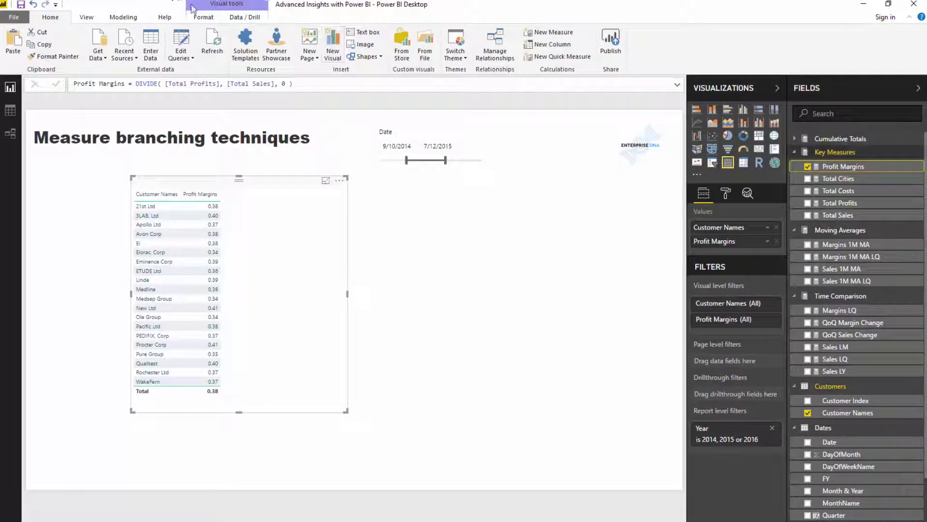
left_click(124, 19)
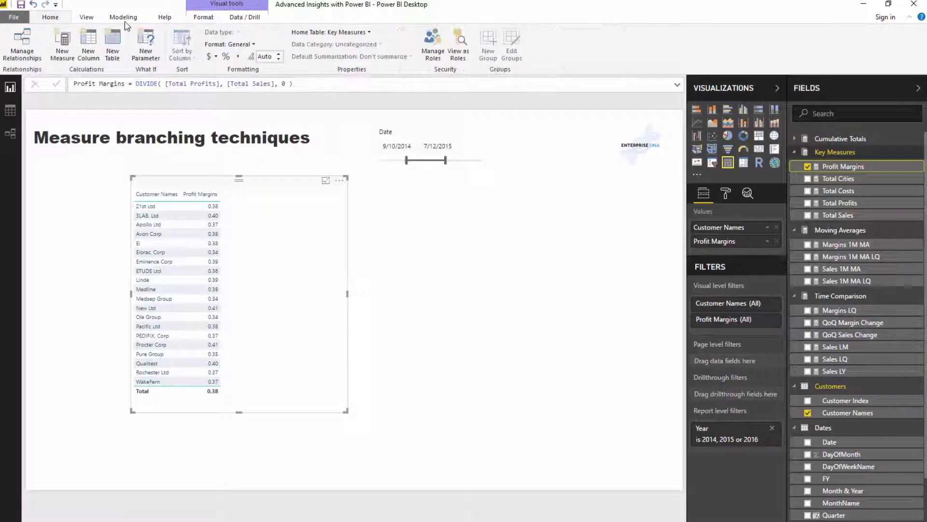
- Format Profit Margins as a percentage with 1 decimal place
left_click(226, 56)
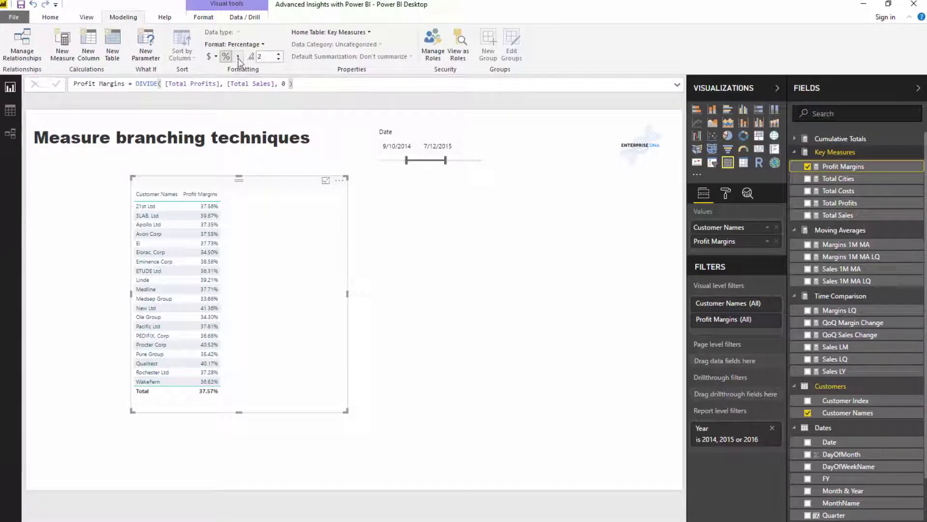
double_click(266, 56)
type("1")
key("Return")
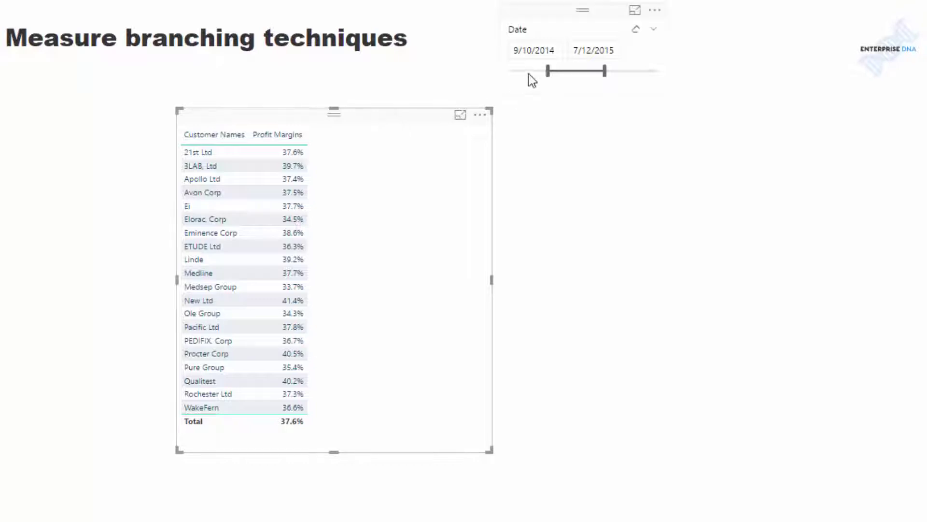
- Start the Date slicer range at 1/05/2015 and nudge the customer table right
left_click_drag(548, 72, 575, 72)
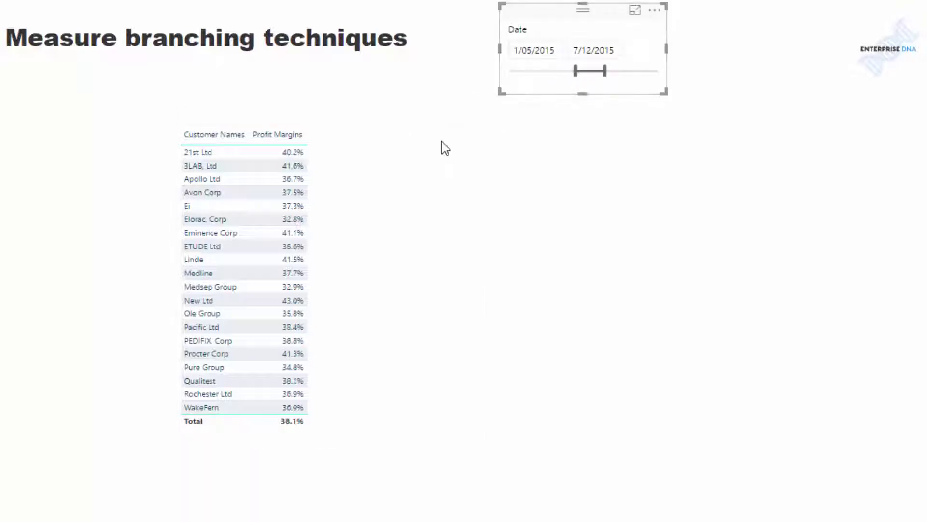
left_click(404, 128)
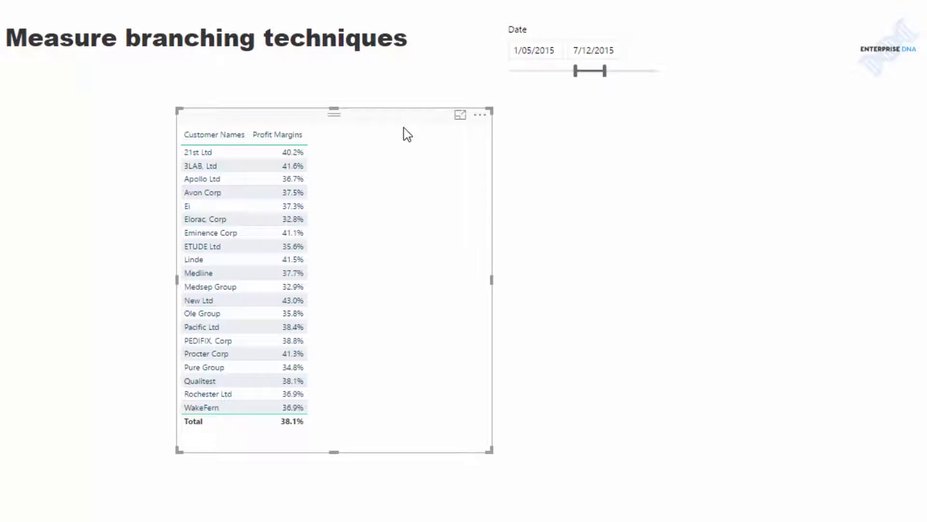
left_click_drag(404, 129, 425, 131)
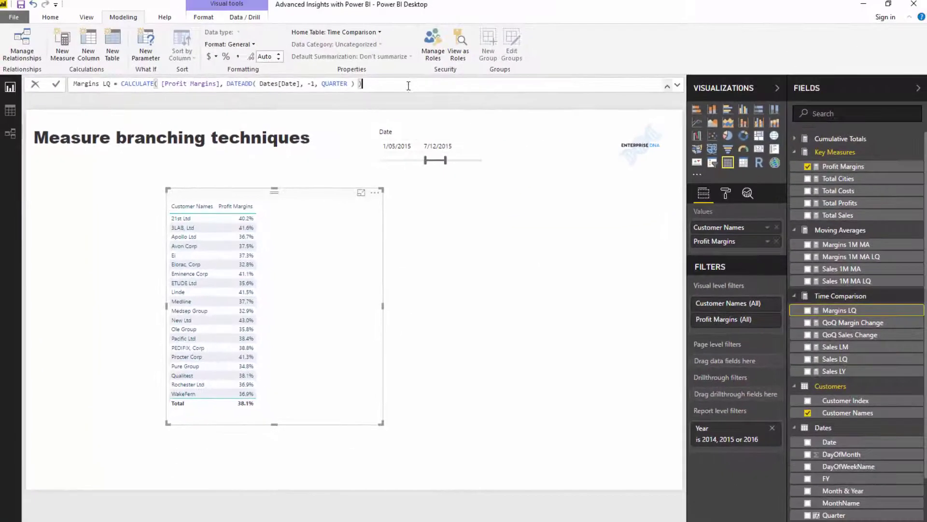
left_click_drag(362, 84, 13, 85)
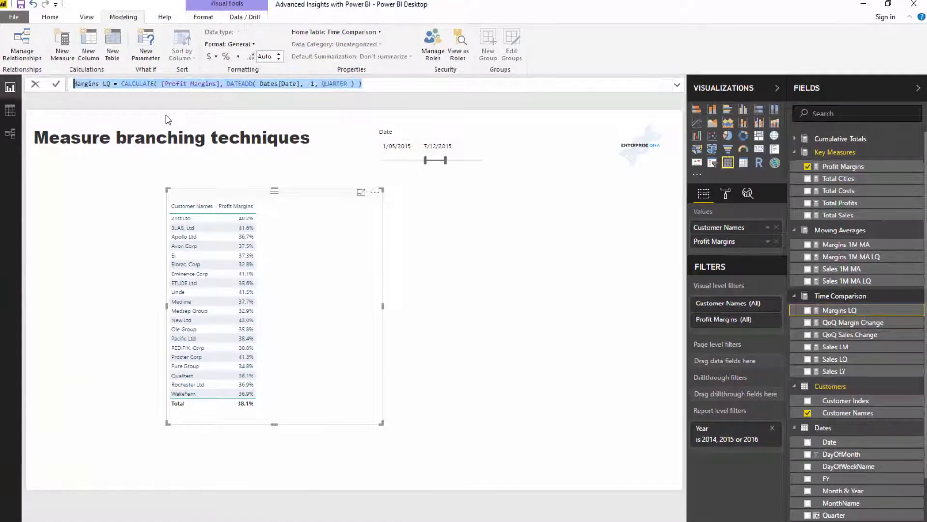
left_click(195, 84)
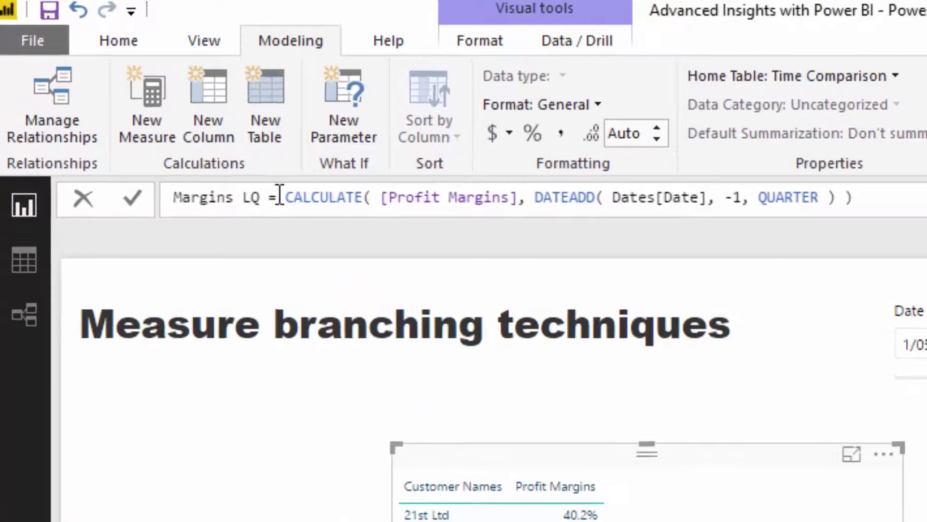
left_click_drag(219, 151, 287, 152)
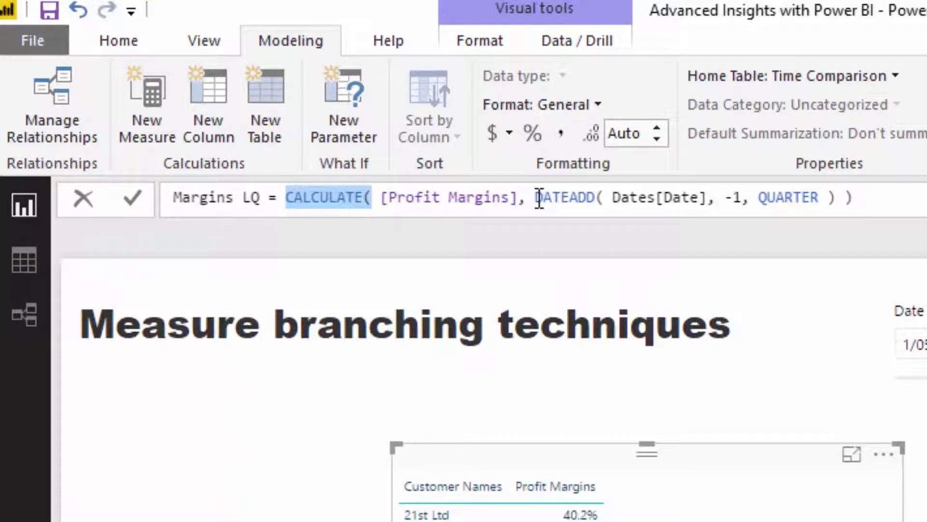
left_click_drag(540, 198, 611, 198)
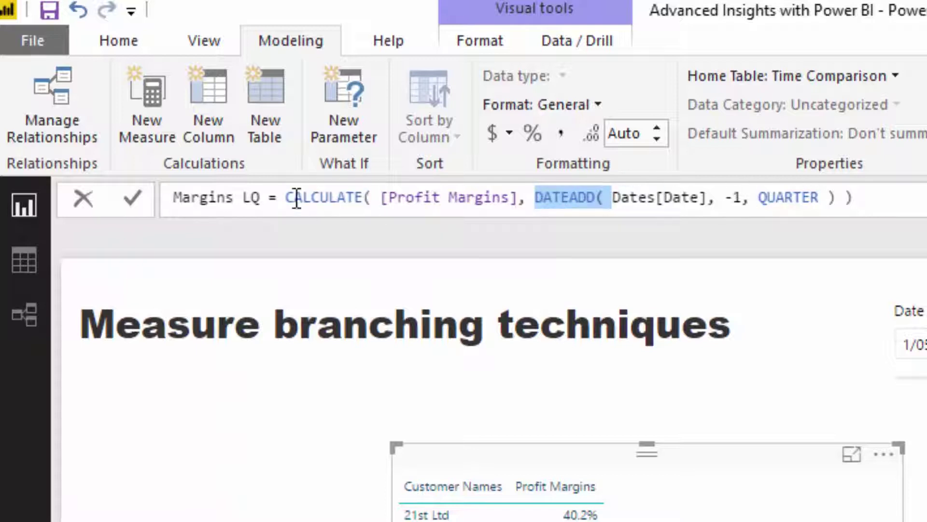
left_click(175, 197)
left_click_drag(219, 196, 261, 196)
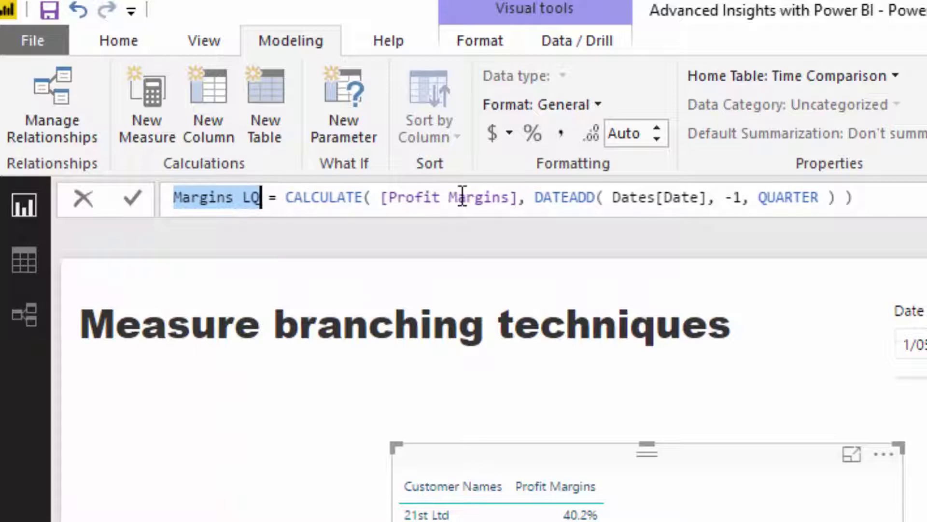
left_click_drag(518, 198, 382, 199)
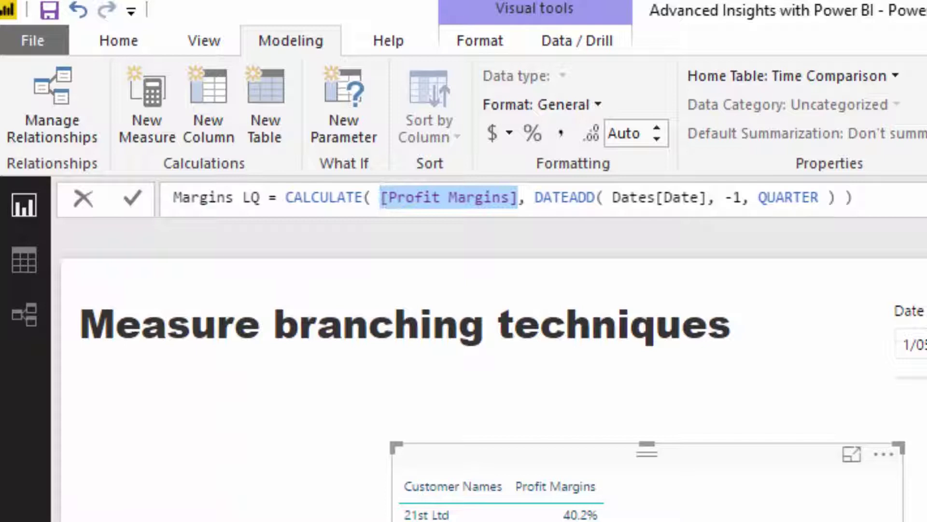
left_click(884, 201)
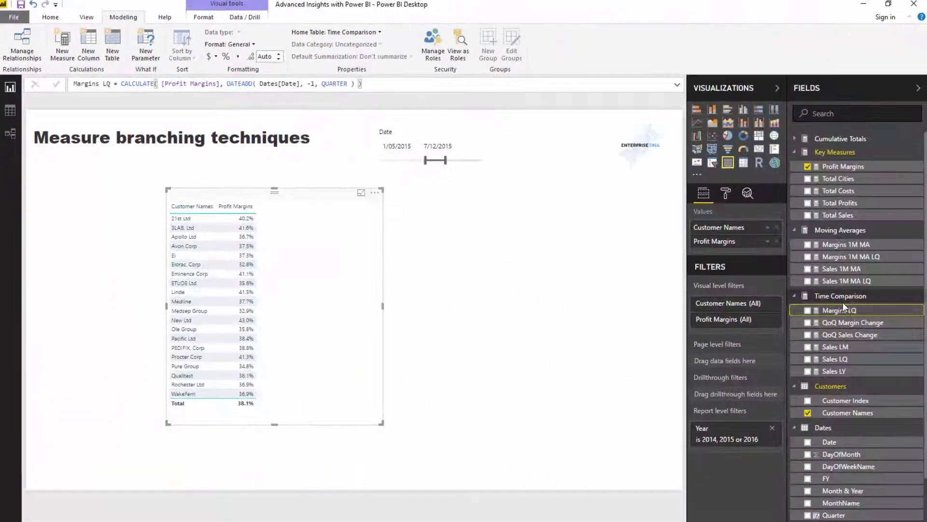
- Add Margins LQ as a percentage column with 1 decimal place, then nudge the table right
left_click_drag(841, 310, 282, 307)
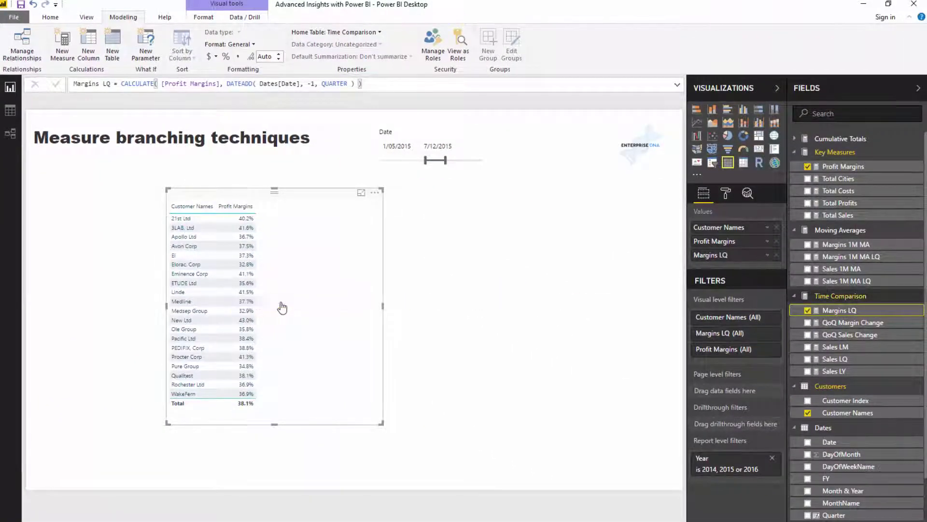
left_click(827, 322)
left_click(822, 310)
left_click(225, 56)
left_click(265, 57)
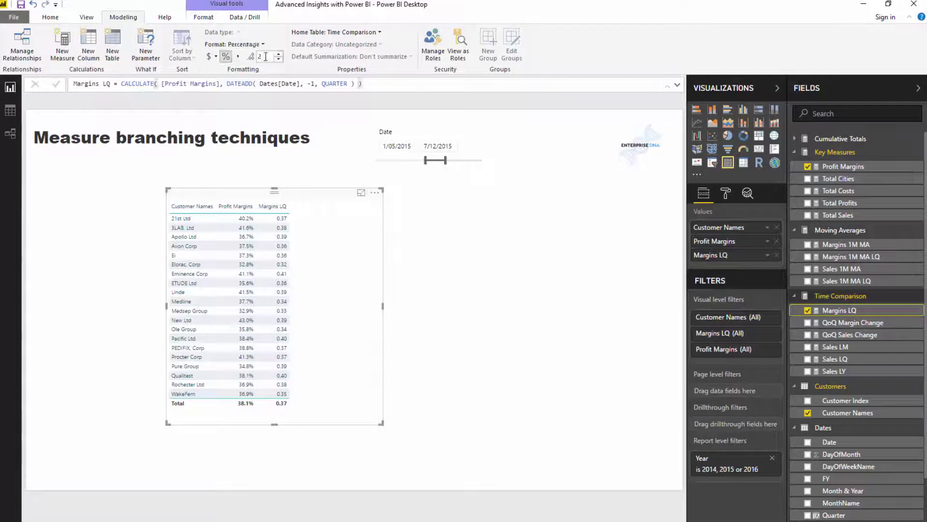
type("2")
key("Return")
type("1")
key("Return")
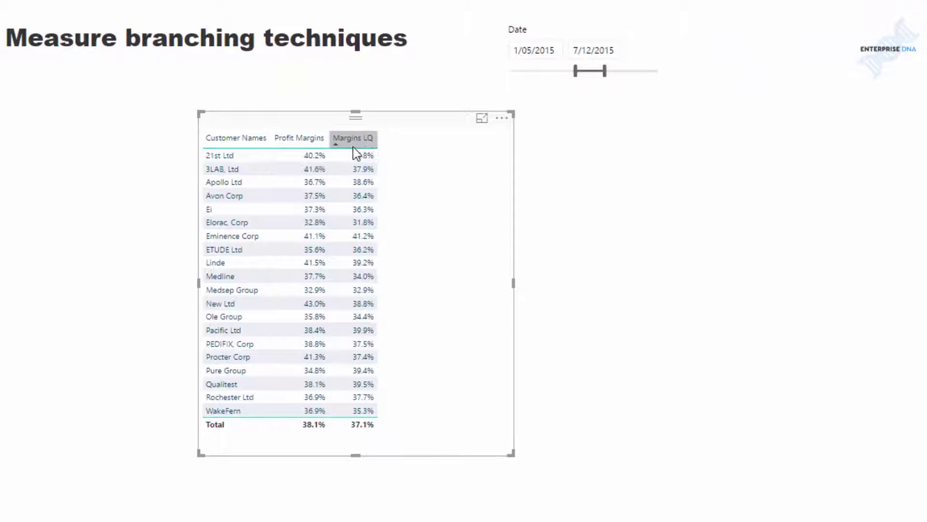
mouse_move(358, 191)
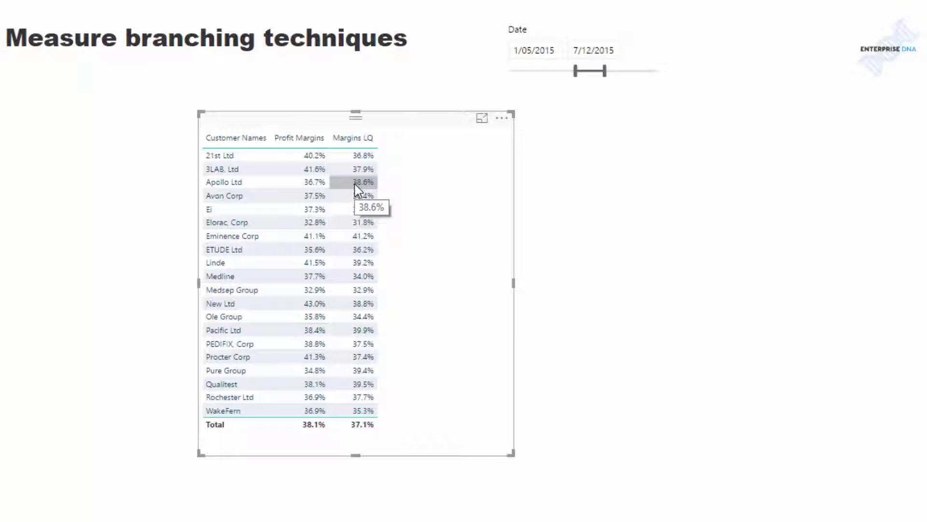
left_click_drag(447, 121, 443, 120)
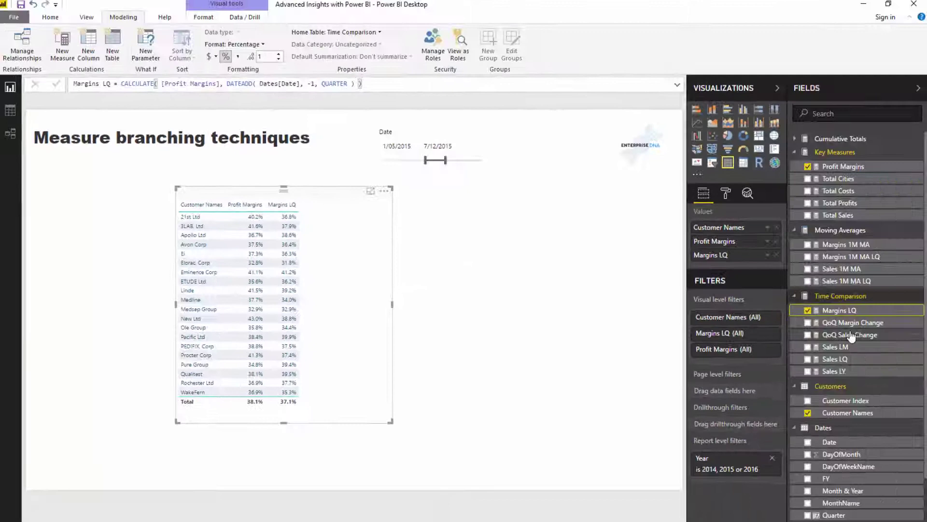
- Review the QoQ Margin Change formula, add it as a table column, and shift the table left
left_click(850, 322)
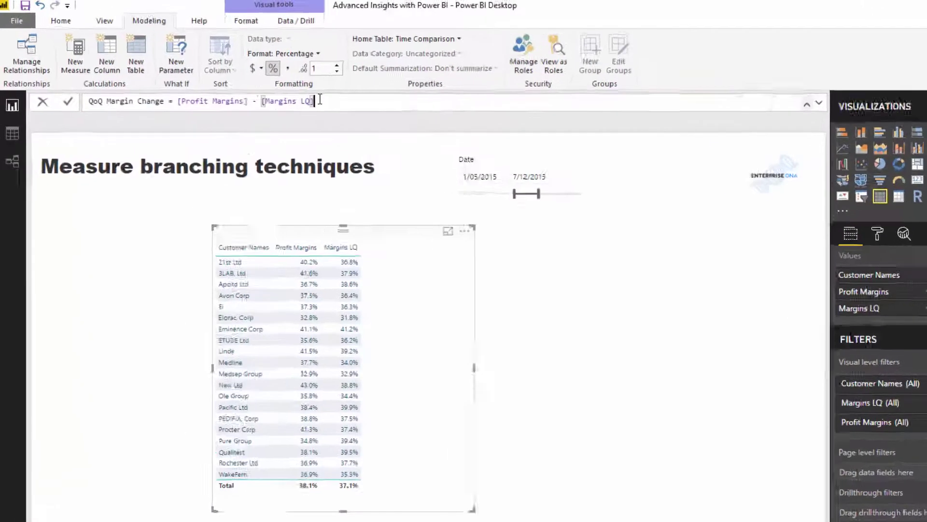
left_click_drag(267, 82, 146, 86)
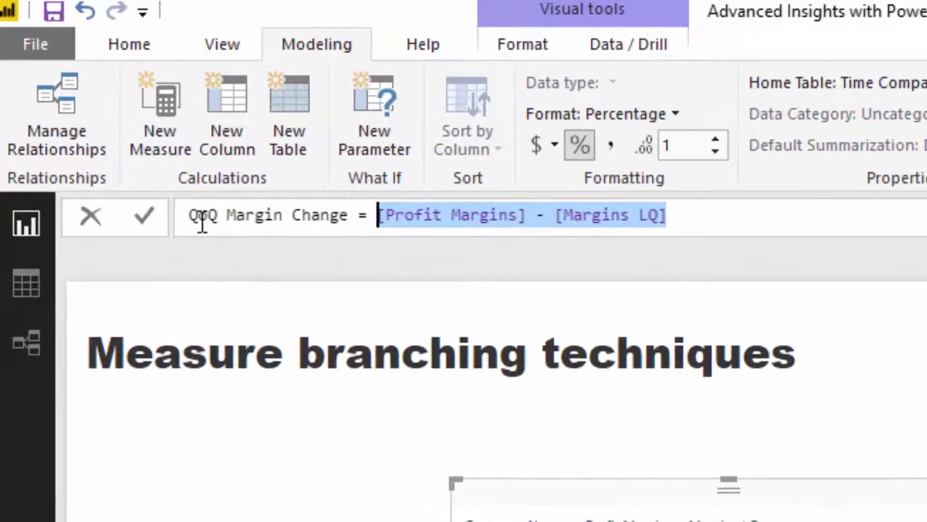
left_click_drag(367, 216, 525, 230)
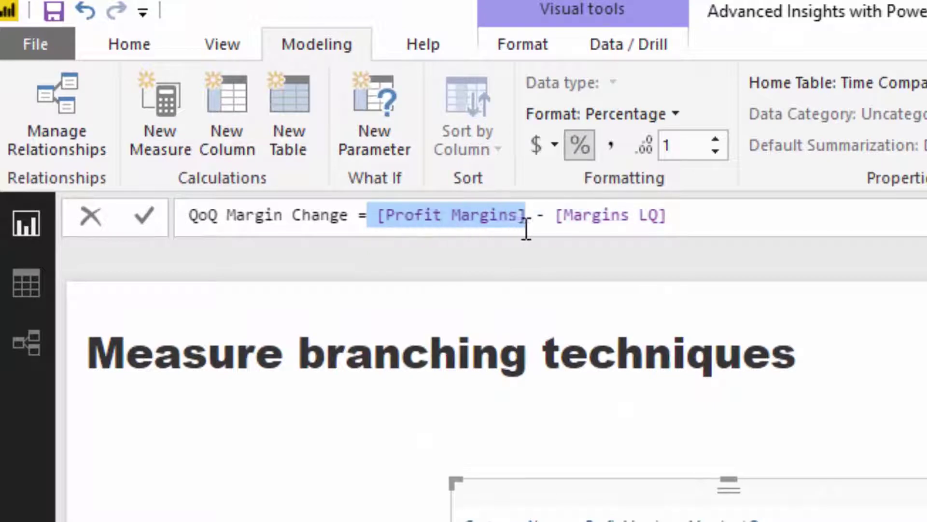
left_click(775, 215)
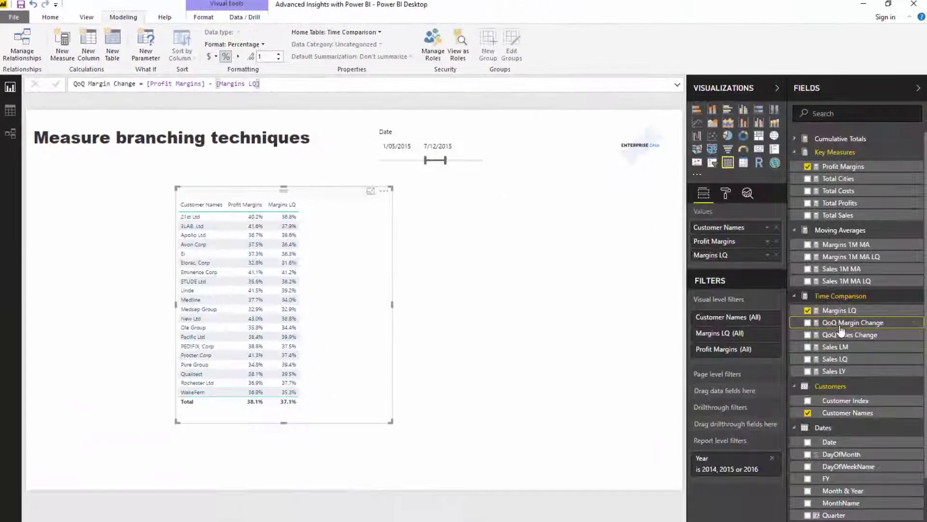
left_click_drag(853, 322, 321, 303)
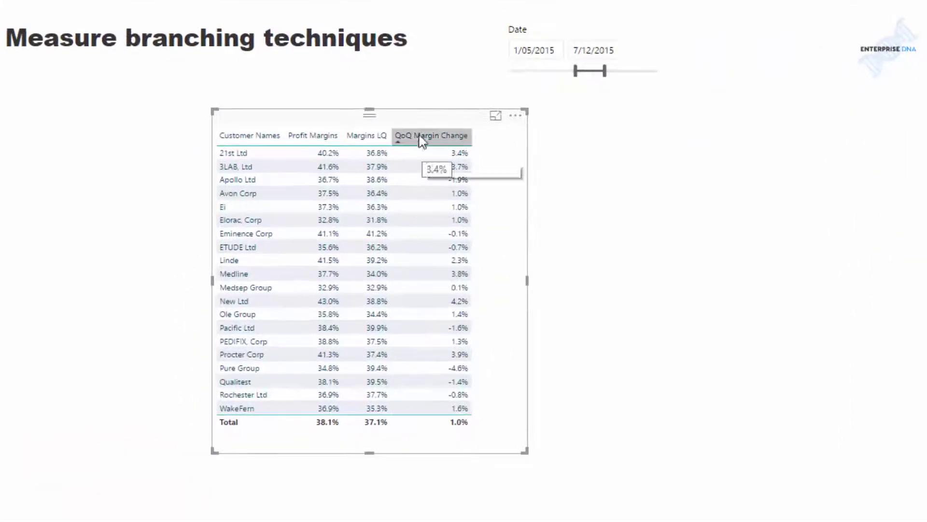
left_click_drag(424, 118, 287, 127)
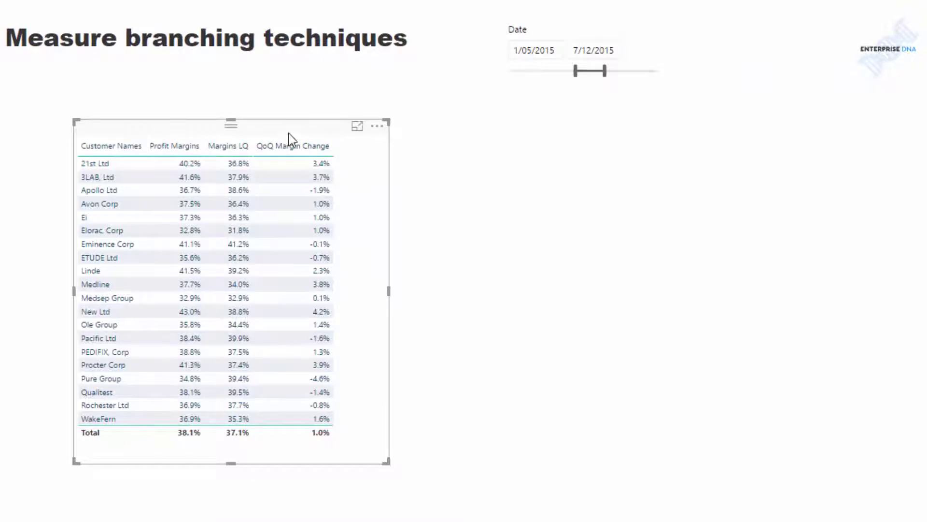
- Duplicate the table, keep only QoQ Margin Change, and turn it into a bar chart
key("ctrl+c")
key("ctrl+v")
left_click_drag(423, 145, 662, 130)
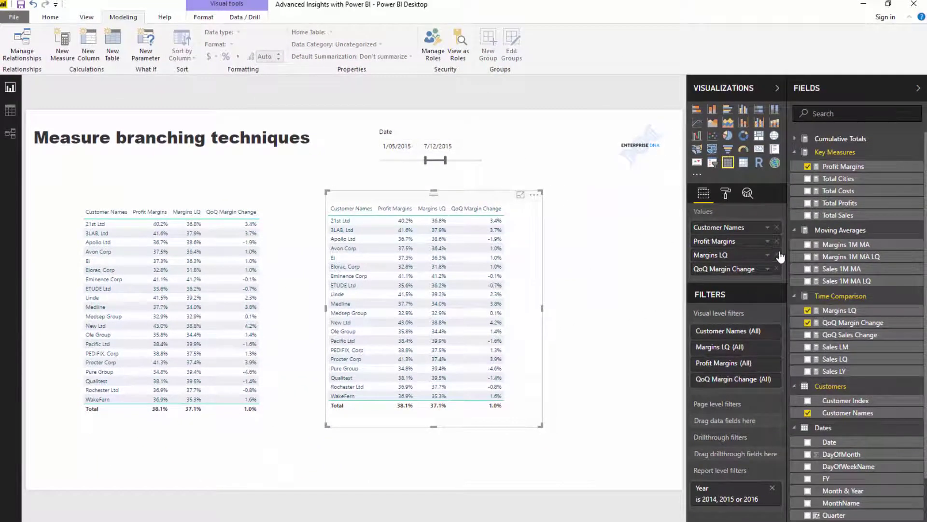
left_click(777, 255)
left_click(777, 241)
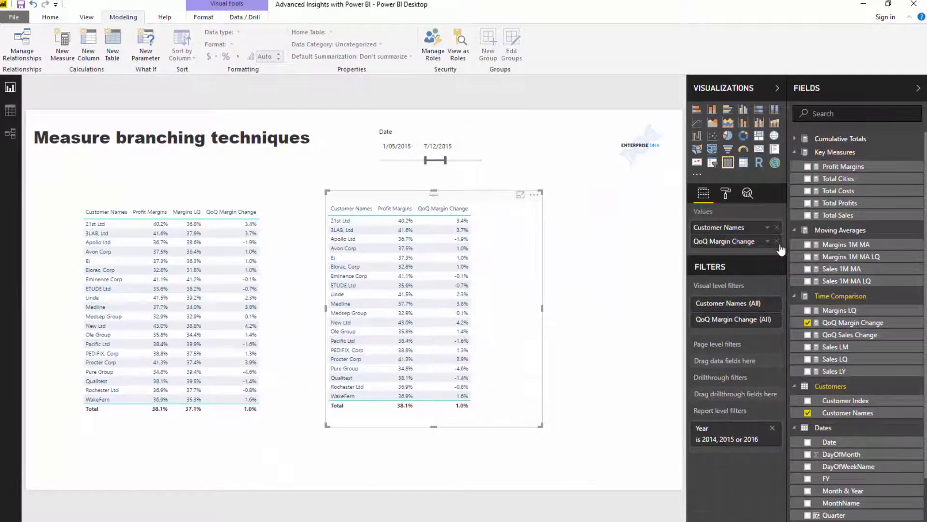
left_click(697, 113)
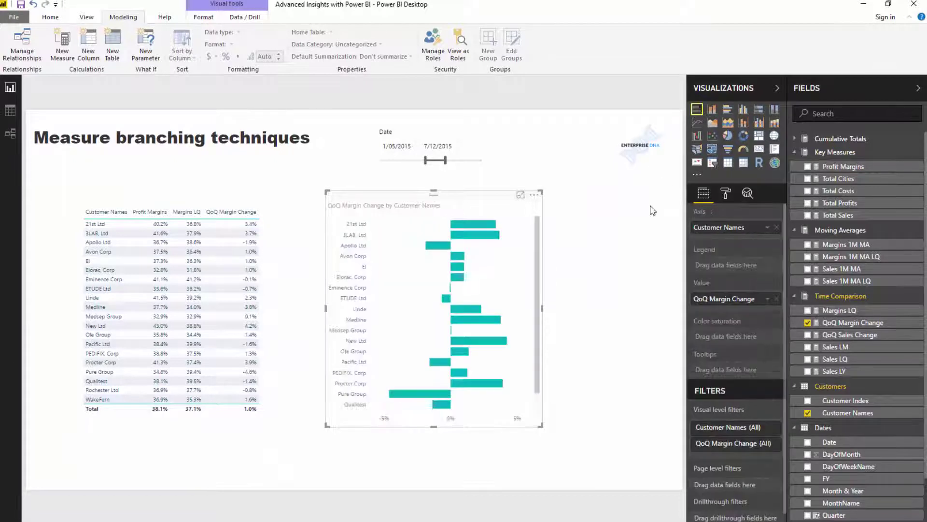
- Widen the bar chart and sort it by QoQ Margin Change, descending
left_click_drag(541, 425, 631, 425)
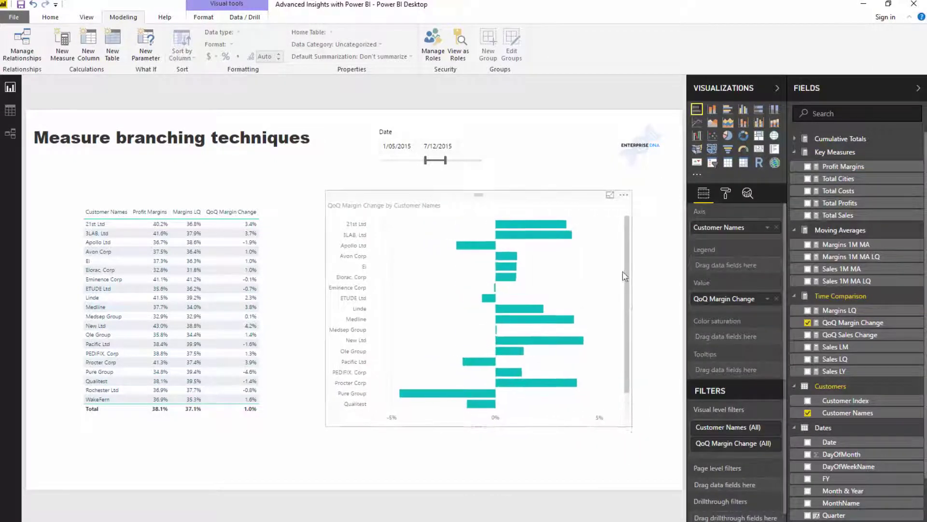
left_click(623, 194)
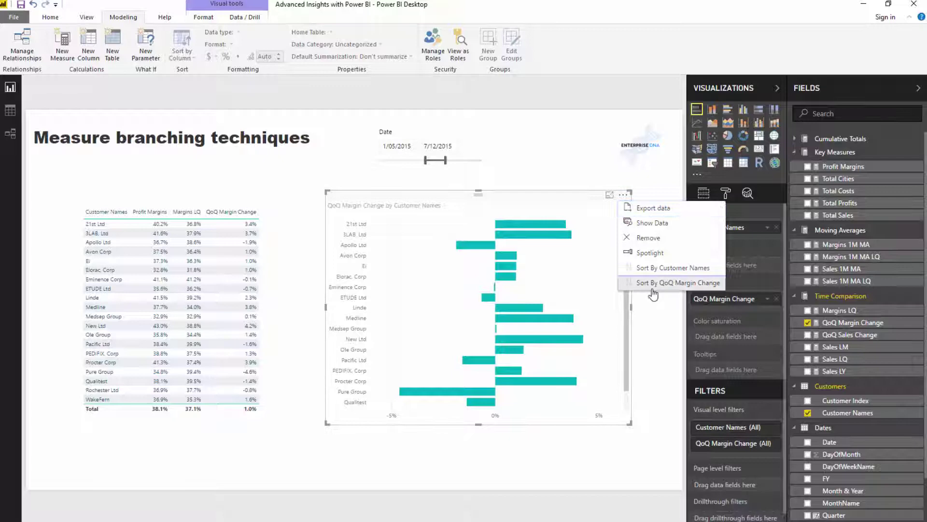
left_click(649, 274)
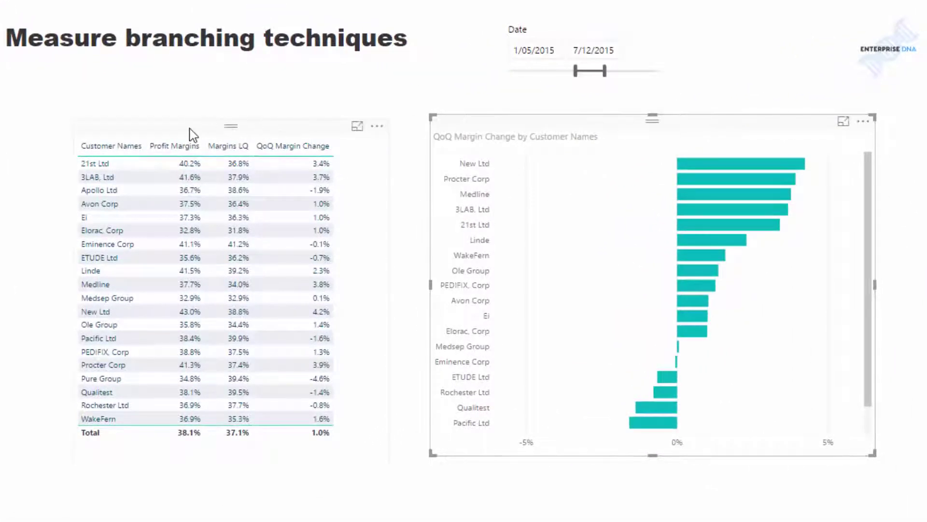
left_click_drag(202, 123, 206, 120)
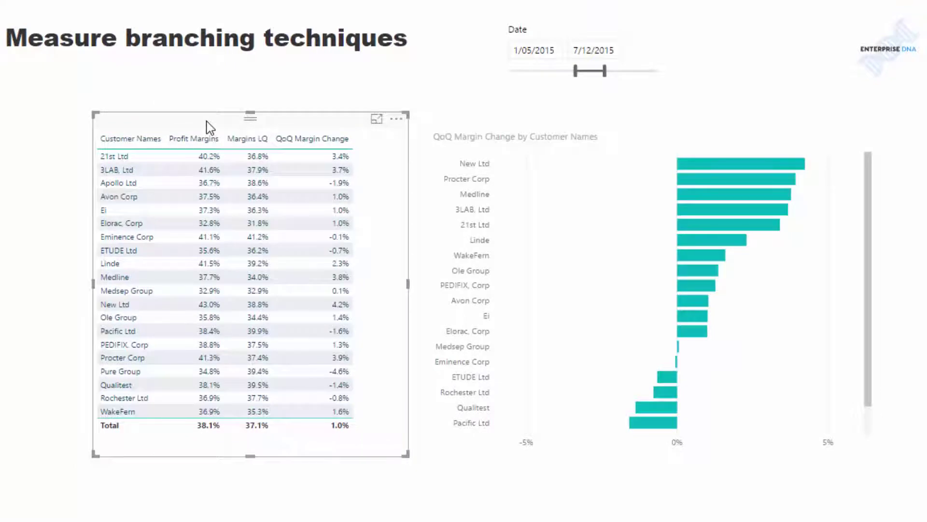
- Turn on data labels for the QoQ Margin Change bar chart
left_click(681, 129)
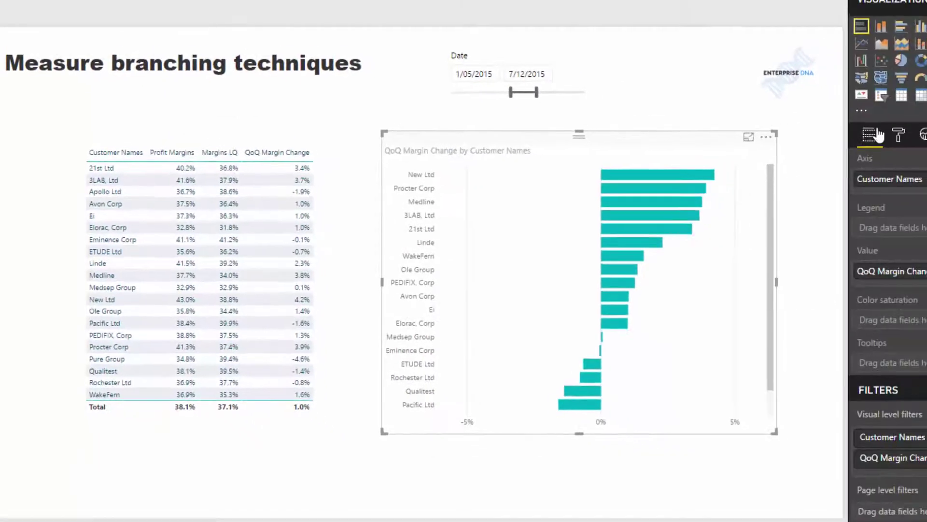
left_click(899, 134)
left_click(912, 265)
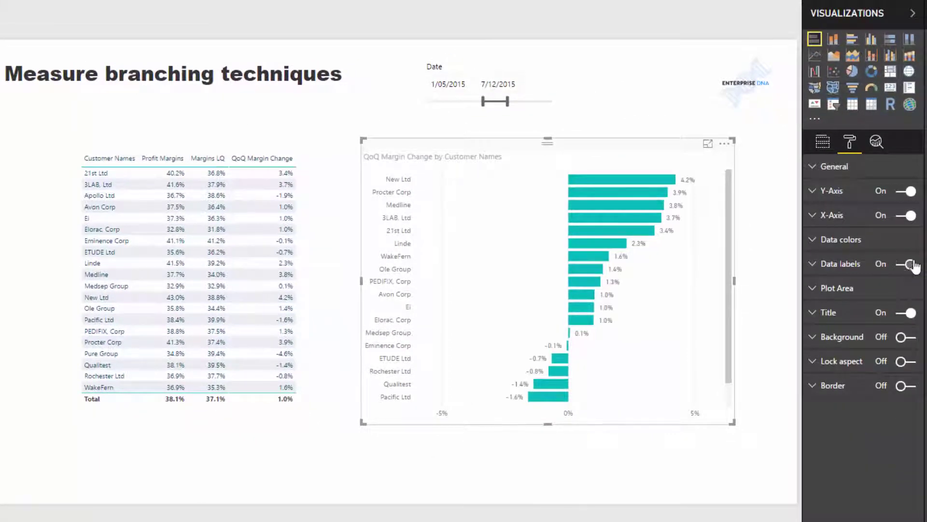
scroll(546, 314, "down", 2)
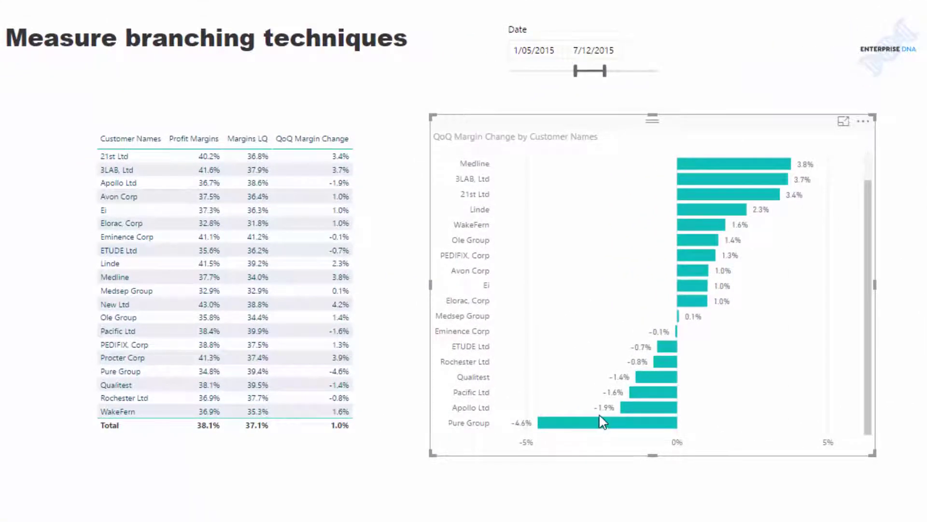
- Narrow the Date slicer to 1/04/2016–2/10/2016
mouse_move(564, 426)
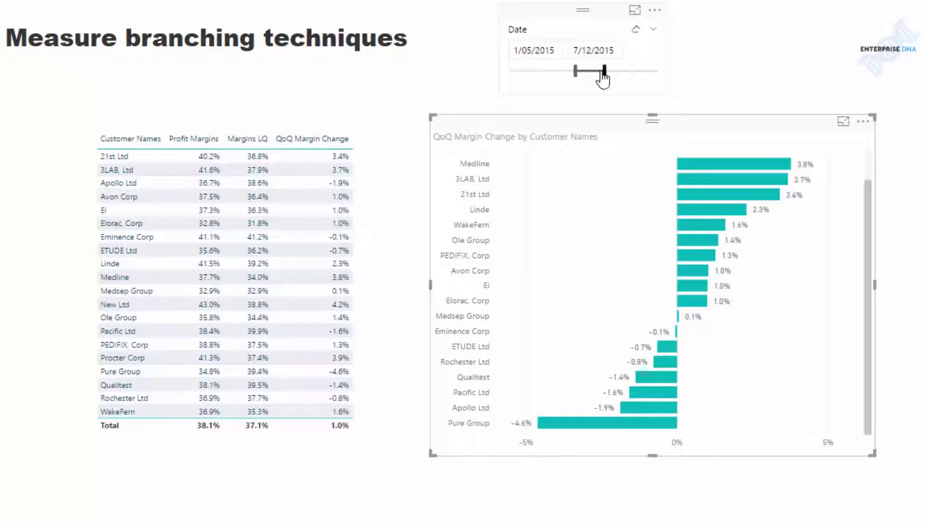
left_click_drag(604, 72, 646, 72)
left_click_drag(575, 72, 623, 72)
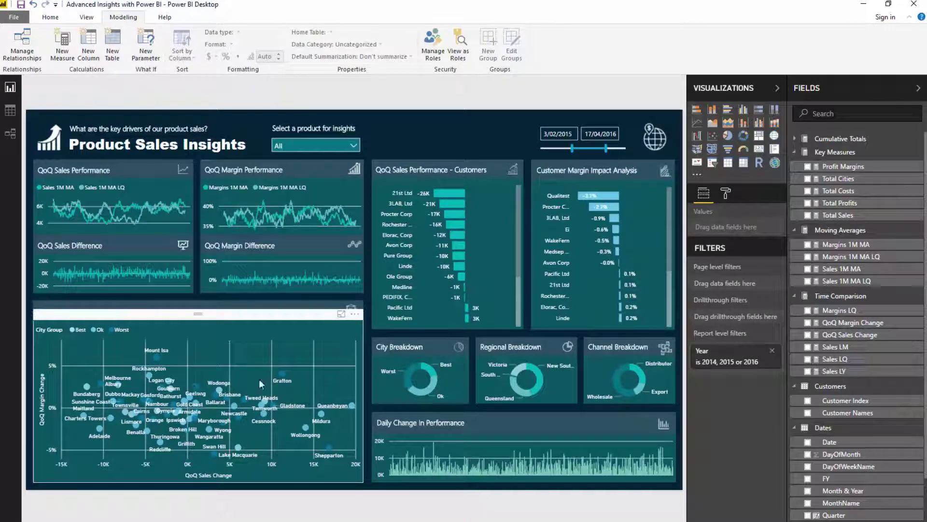
- Move the dashboard's start date later, briefly filter to Sunglasses, then return to All products
left_click_drag(572, 148, 590, 149)
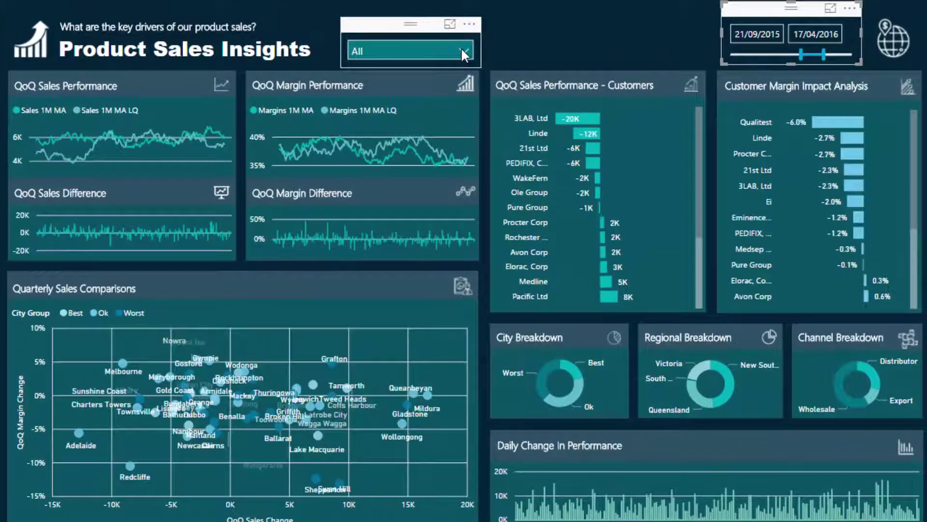
left_click(351, 145)
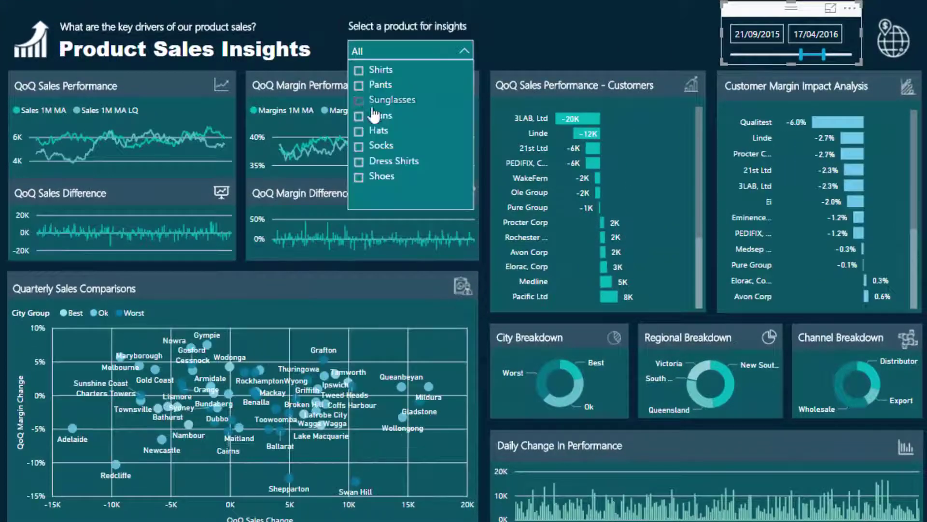
left_click(381, 100)
left_click(653, 37)
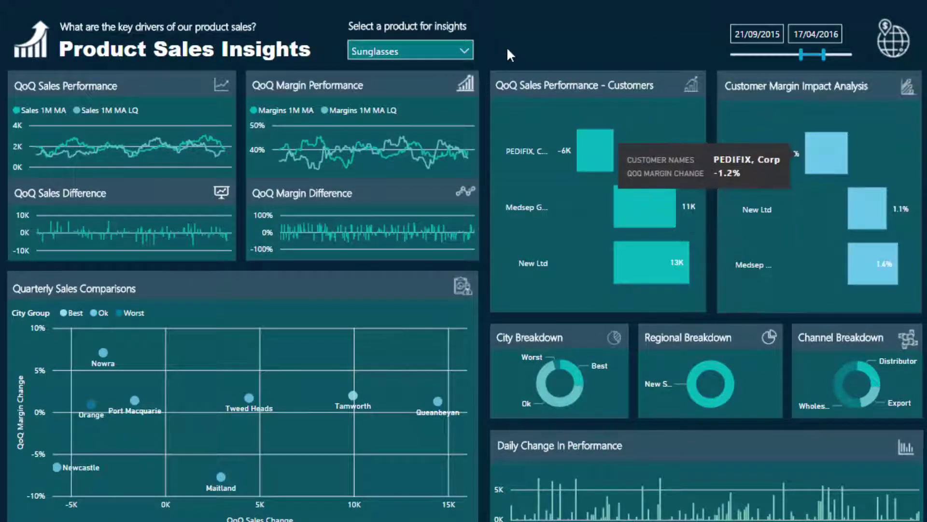
left_click(465, 51)
left_click(359, 100)
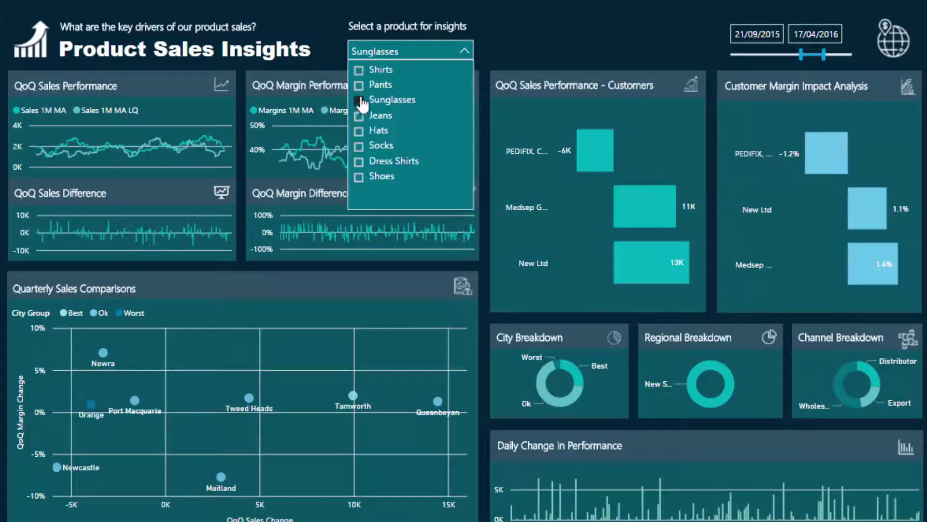
left_click(471, 51)
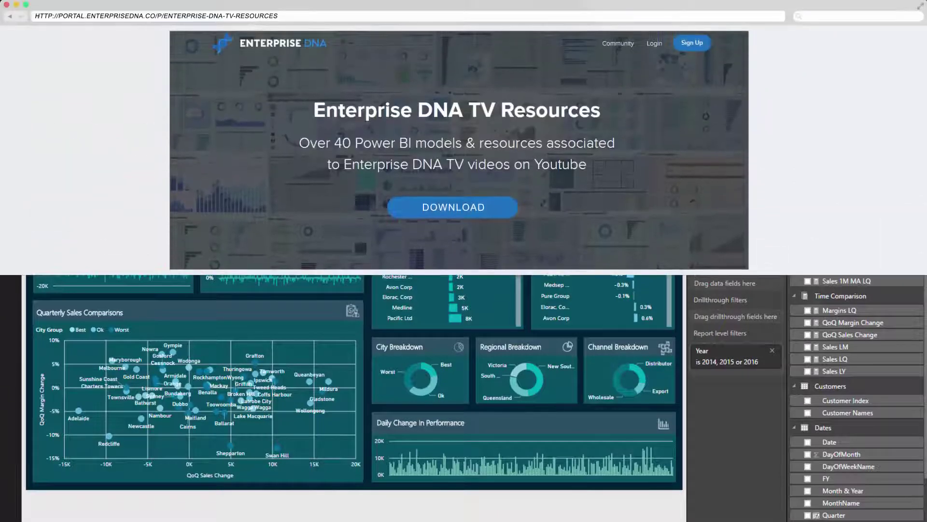
left_click(485, 216)
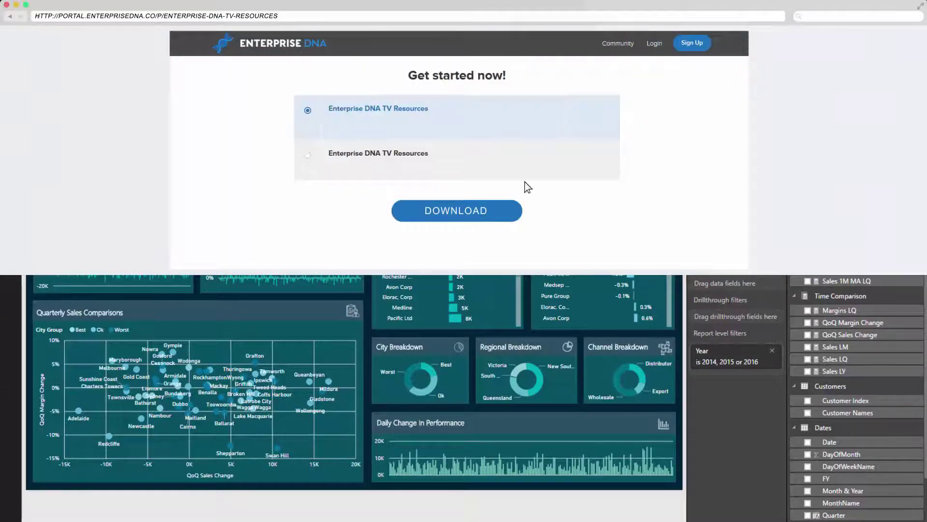